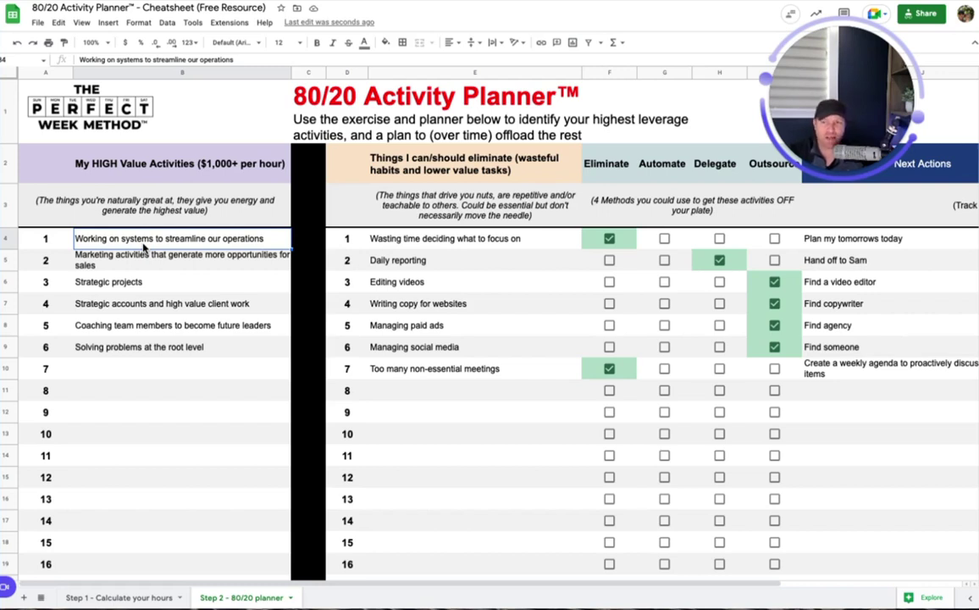
Step: Review the high-value activities one by one, from the marketing activities through solving problems at the root level, including the free rows
left_click(155, 256)
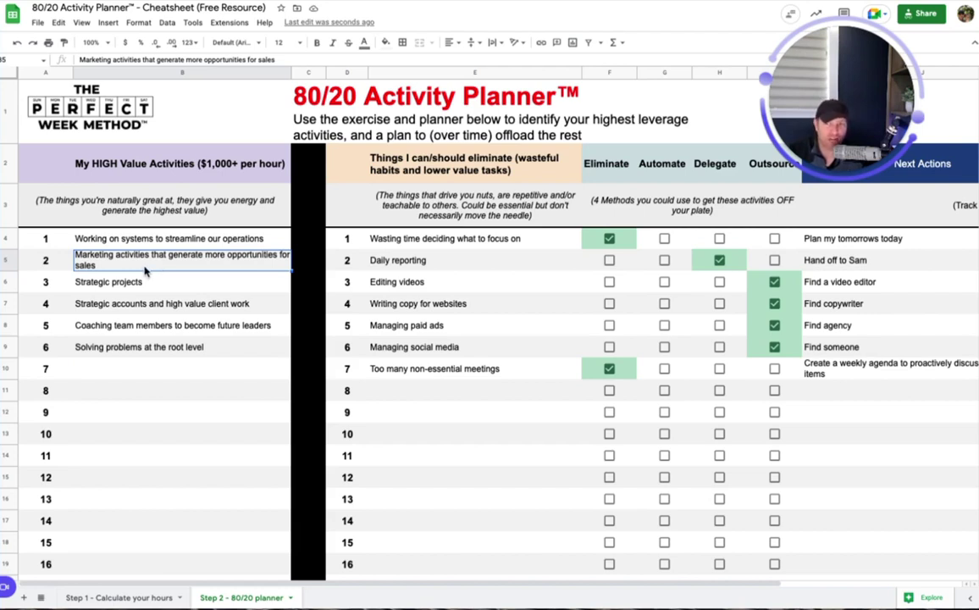
left_click(150, 281)
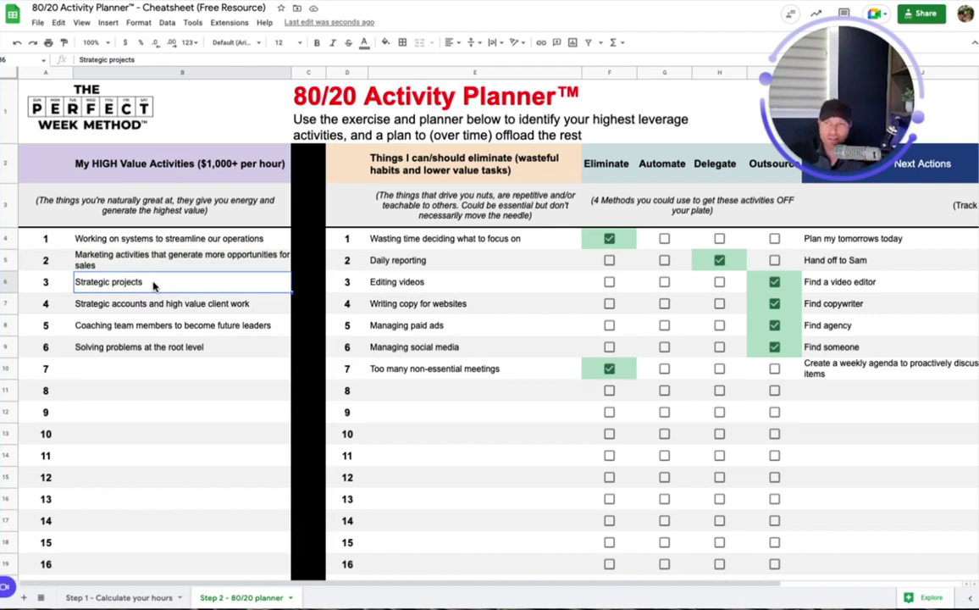
left_click(174, 304)
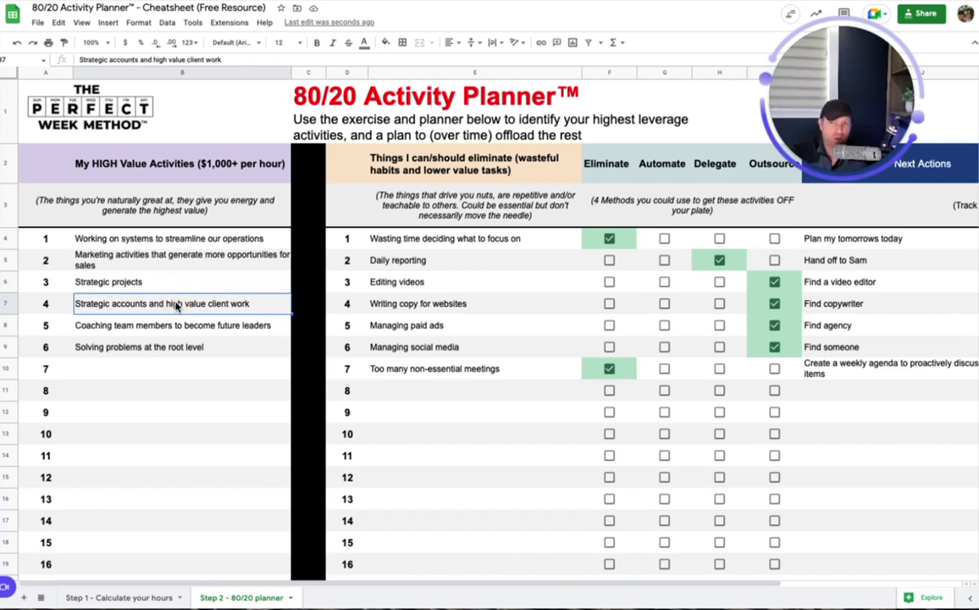
left_click(182, 326)
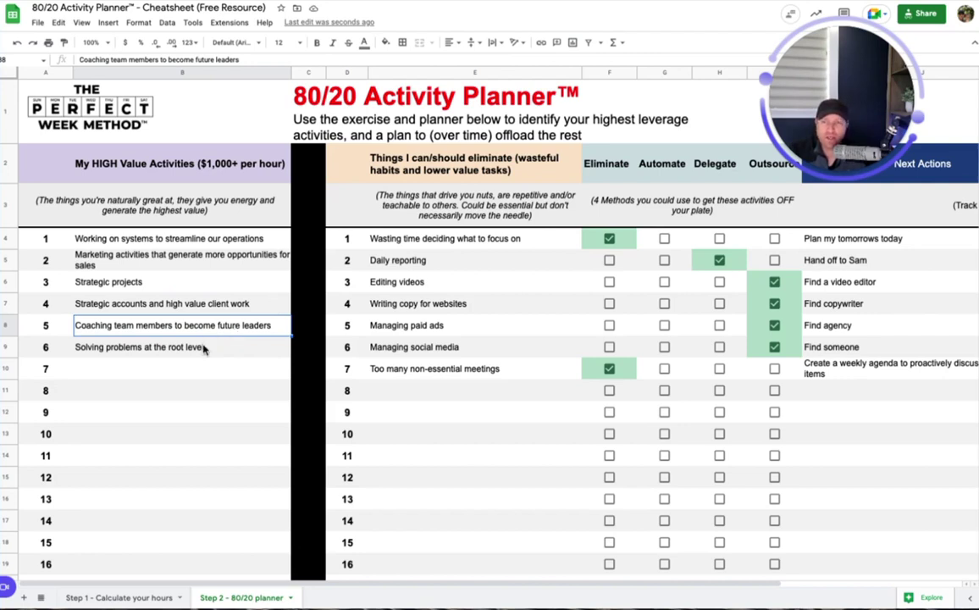
left_click(205, 347)
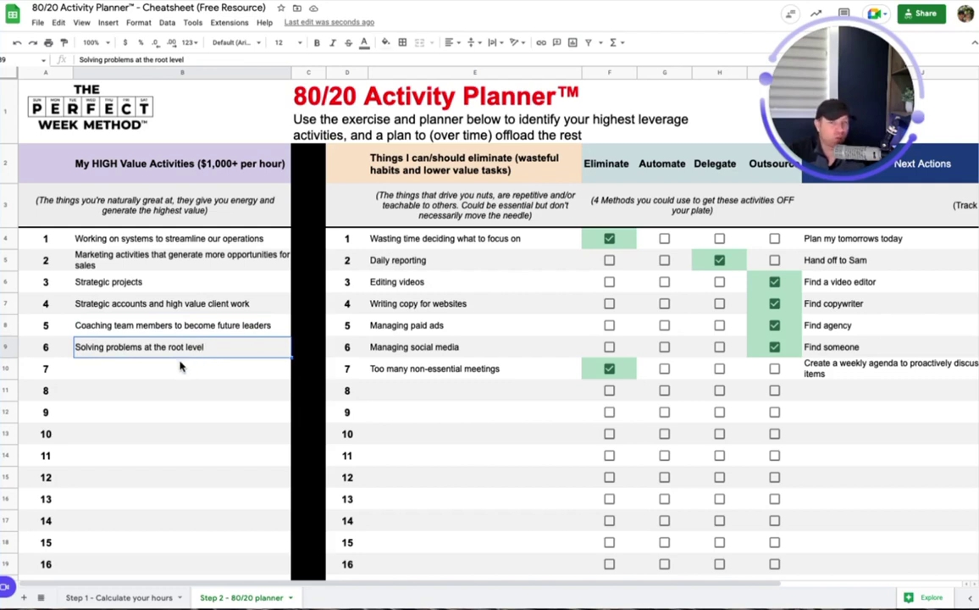
left_click(199, 364)
left_click(192, 349)
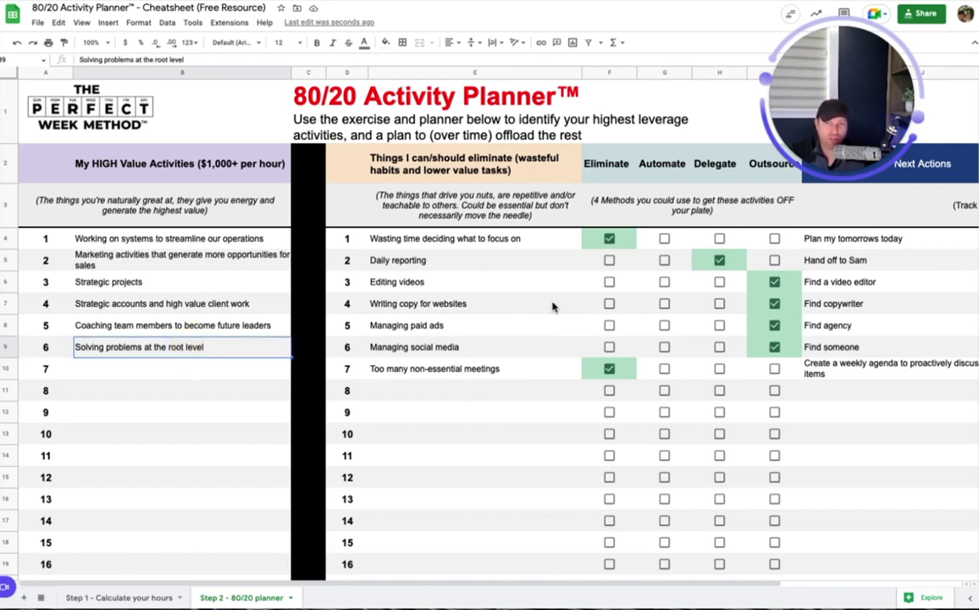
left_click_drag(188, 238, 197, 542)
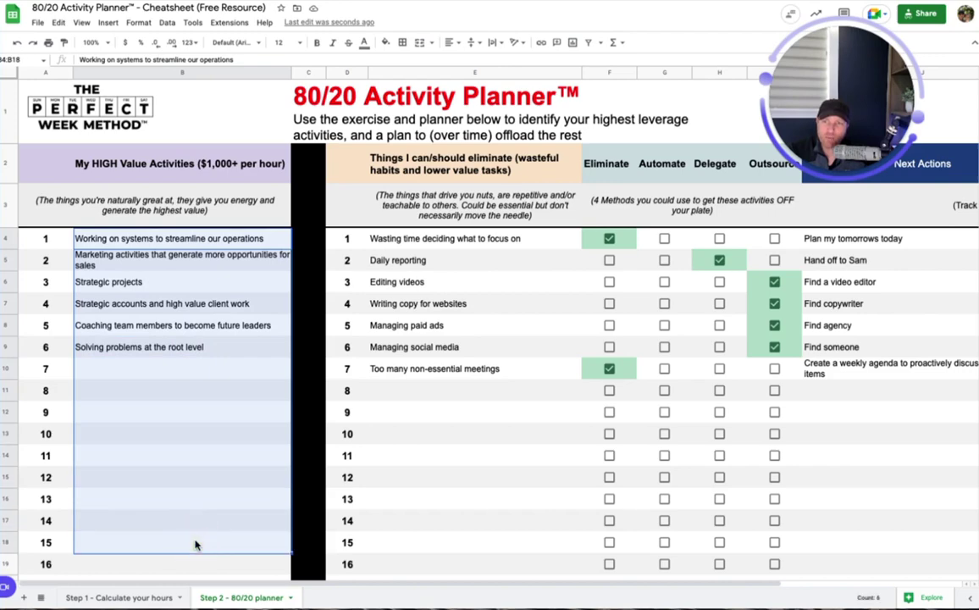
Step: Examine the list of things to eliminate alongside the work-hours calculation on the Step 1 sheet
scroll(426, 330, "right", 2)
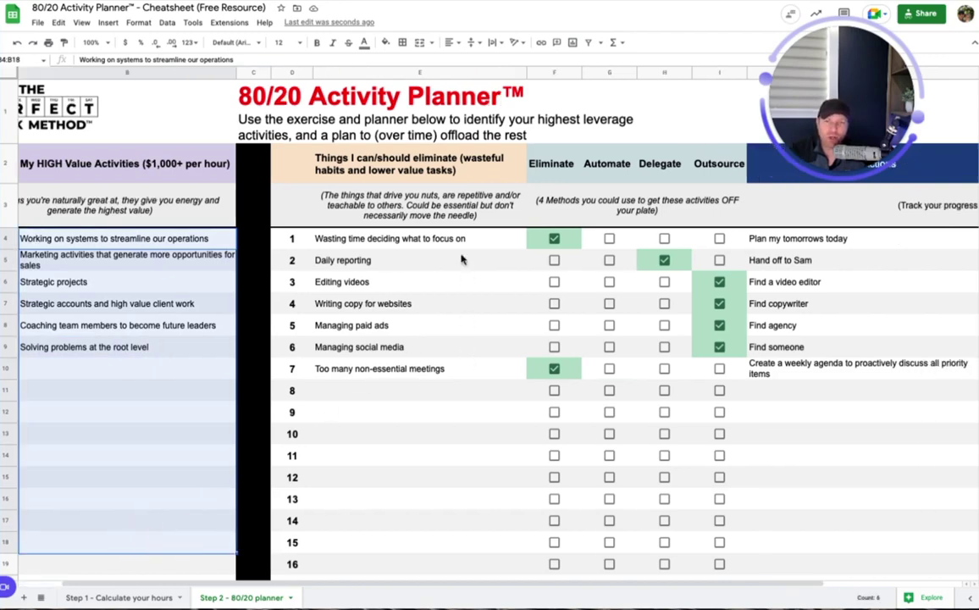
left_click_drag(403, 241, 403, 463)
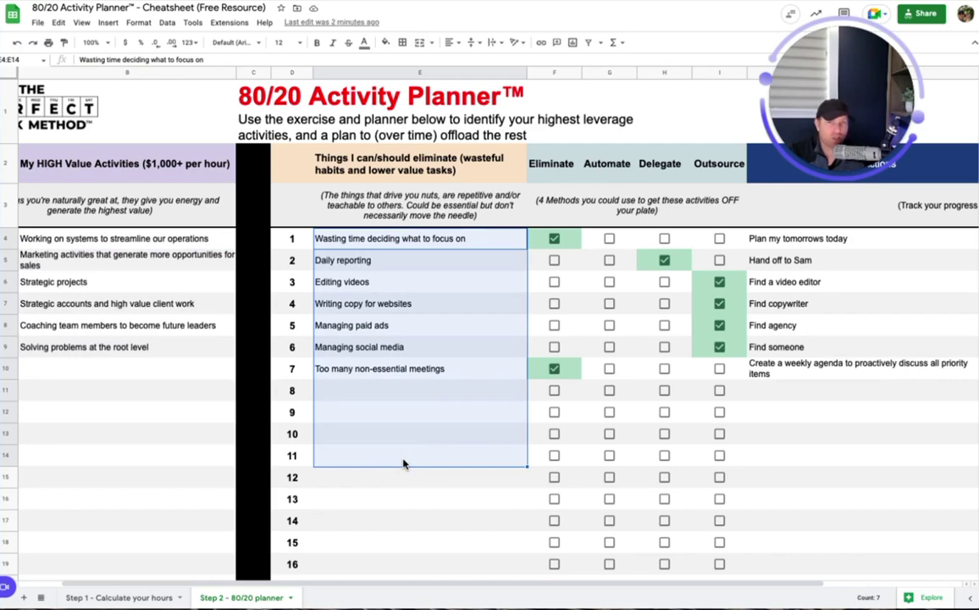
left_click(118, 598)
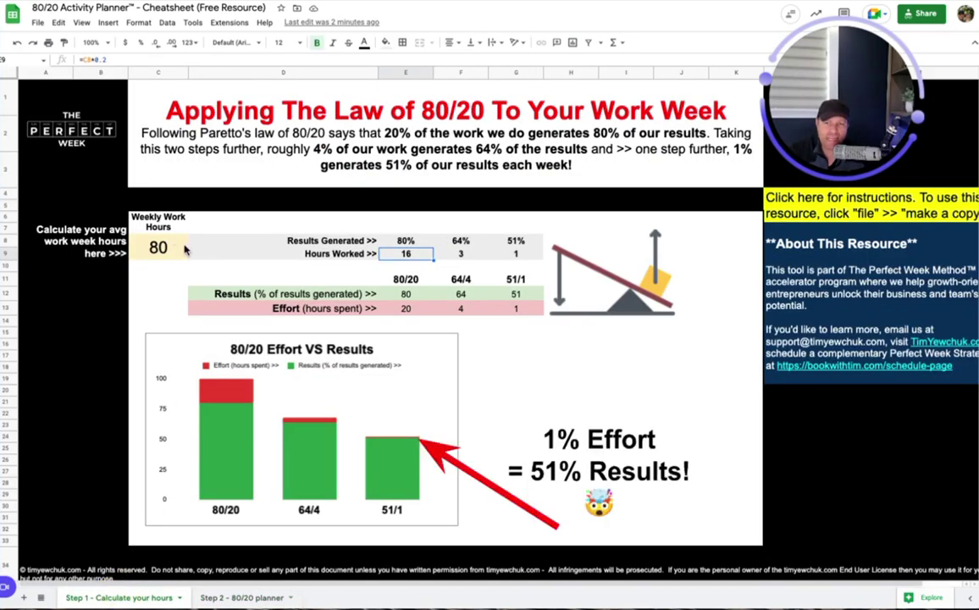
left_click(246, 598)
left_click(494, 283)
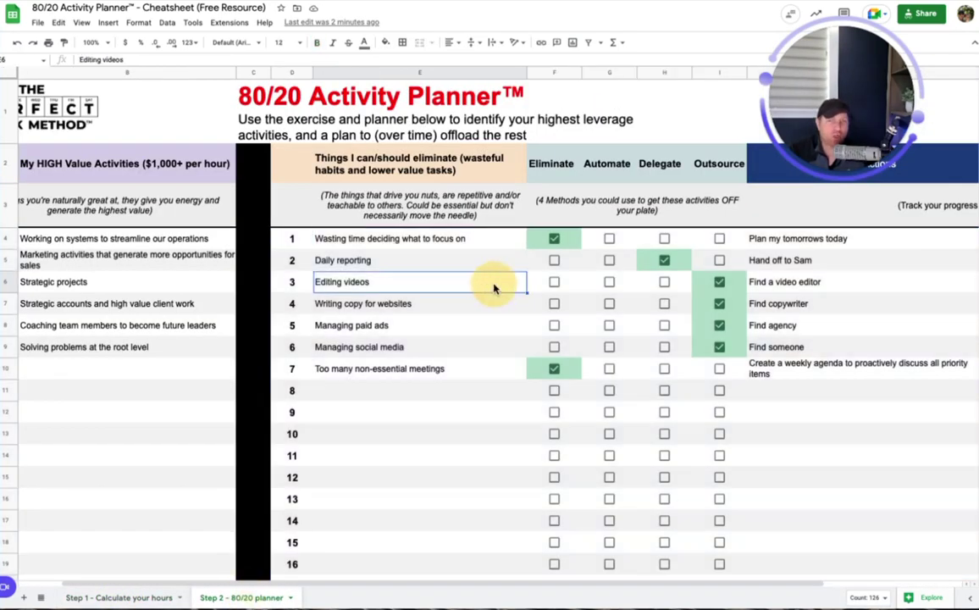
left_click(431, 239)
left_click_drag(432, 240, 428, 500)
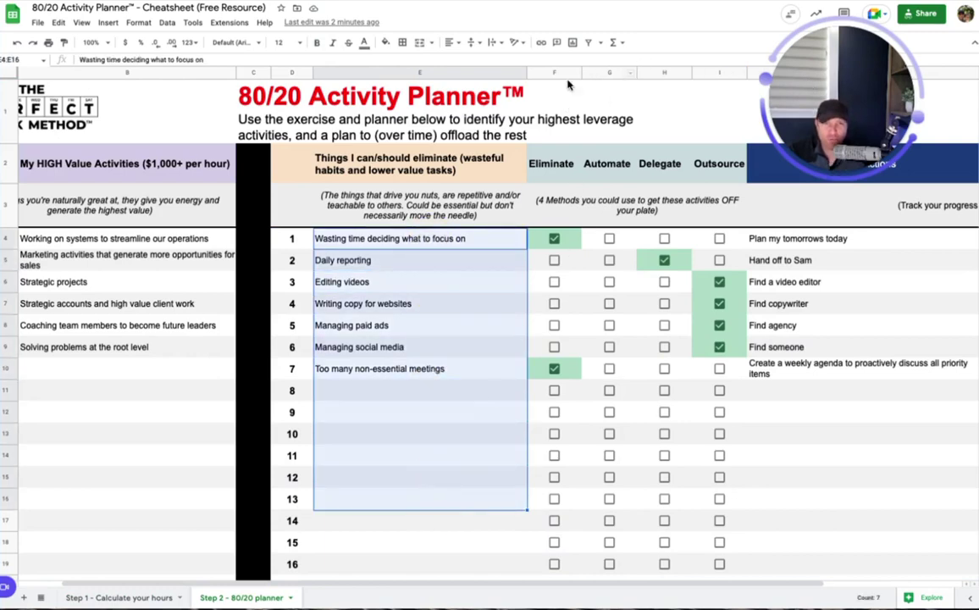
Step: Examine the four offloading methods and the next actions for the activities marked Eliminate
left_click_drag(543, 71, 719, 93)
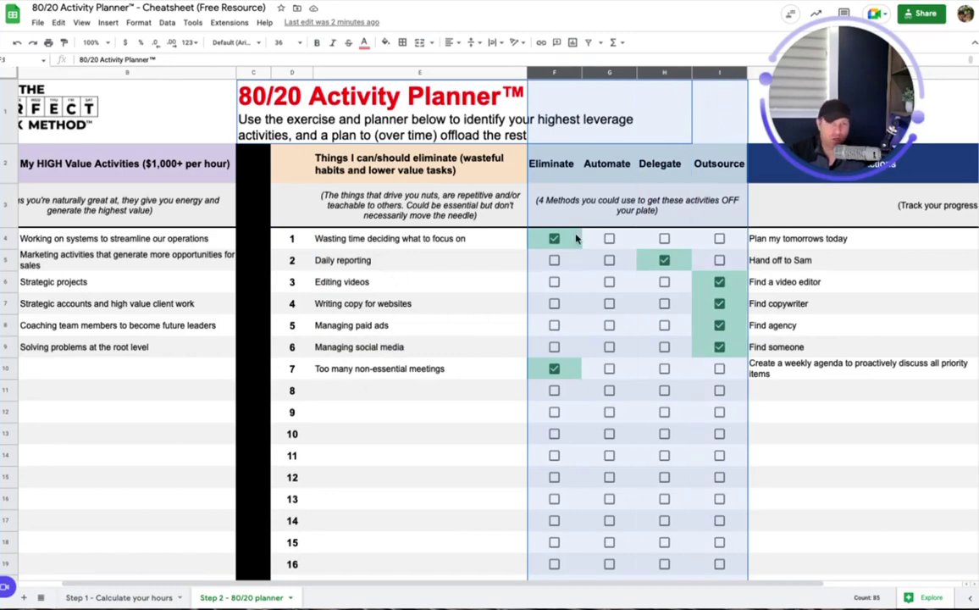
left_click(509, 278)
left_click(557, 161)
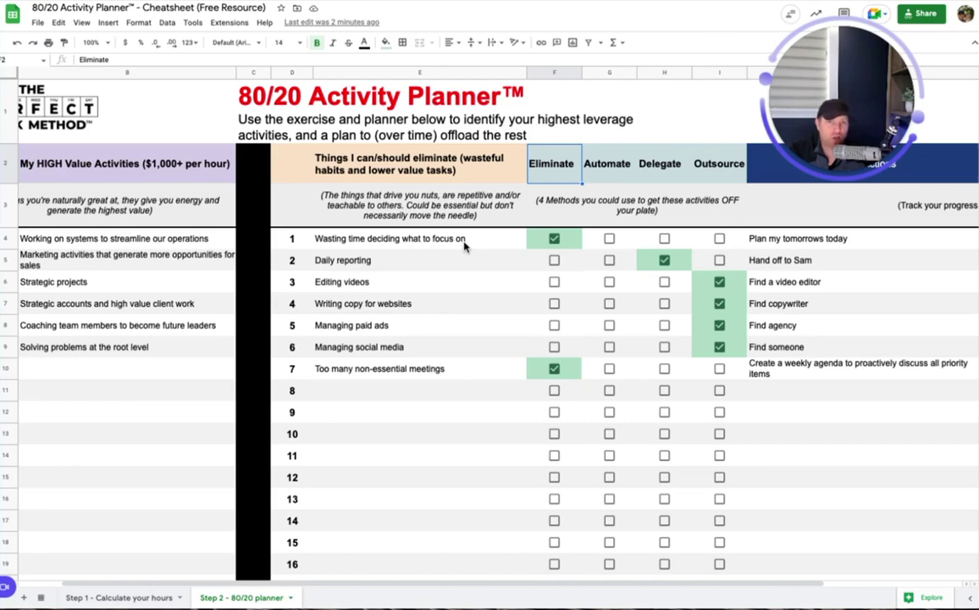
left_click(839, 242)
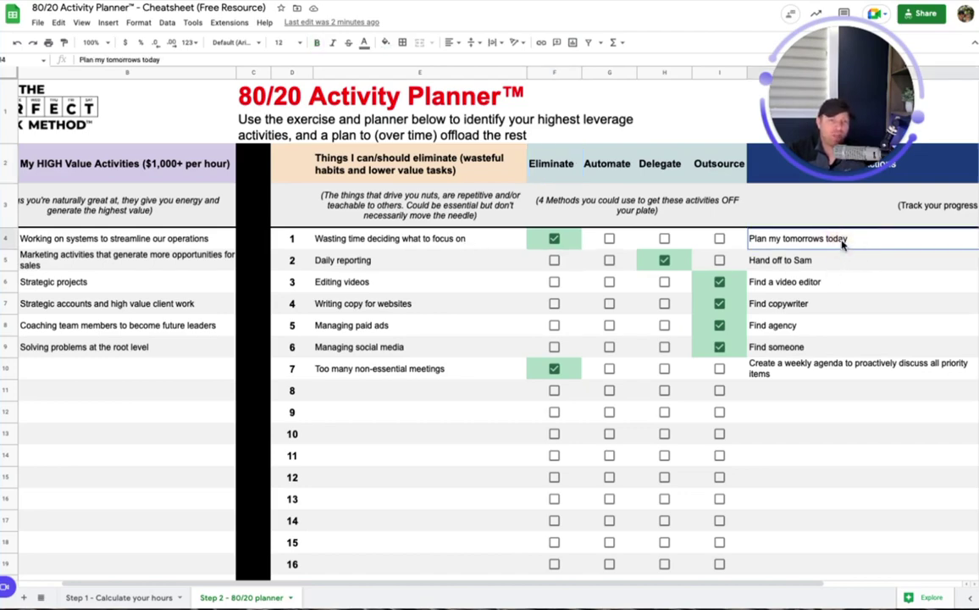
scroll(842, 244, "right", 3)
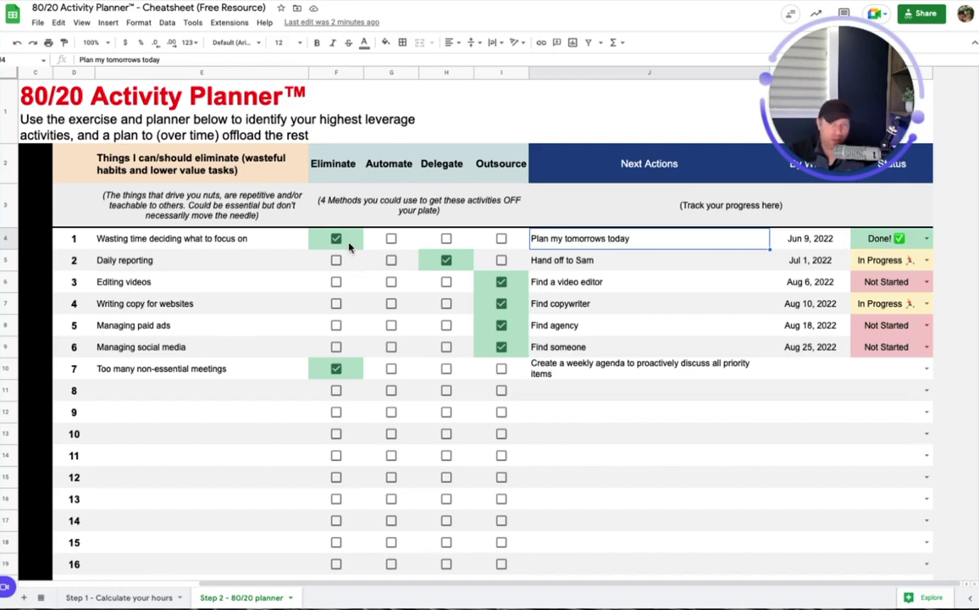
left_click(160, 371)
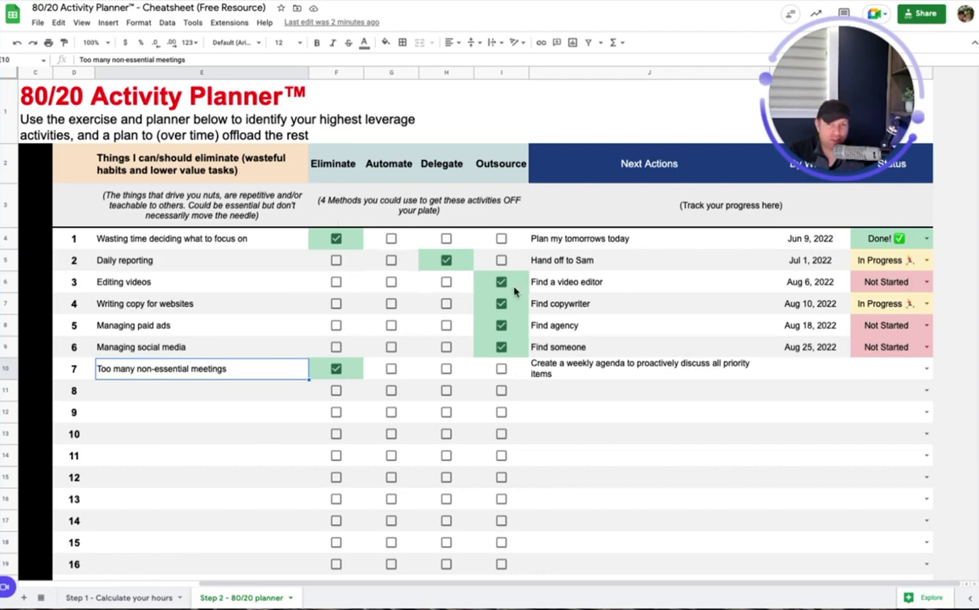
left_click(607, 379)
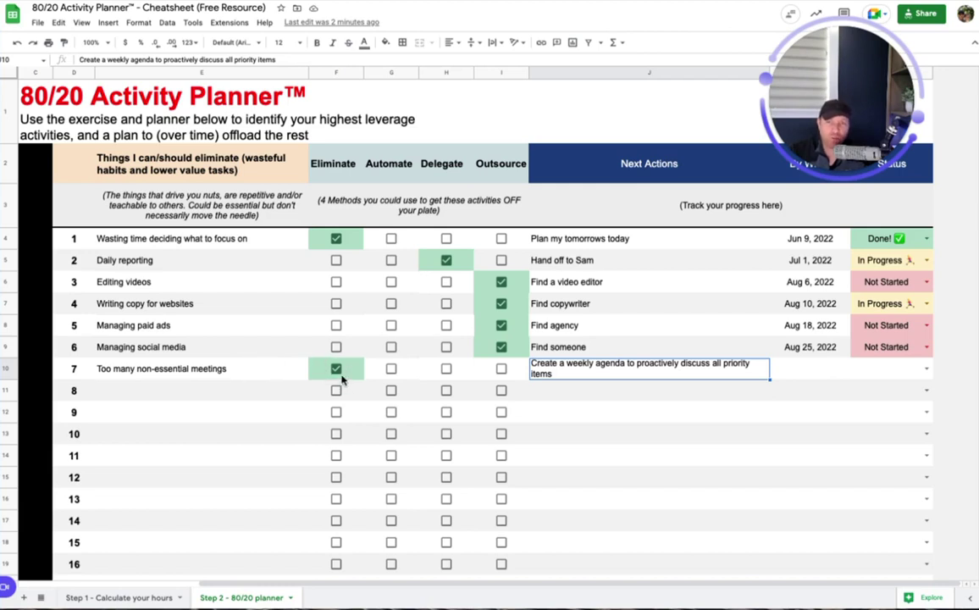
Step: Review the focus, daily reporting, video editing, website copy and paid ads rows against the four method headings
left_click(170, 238)
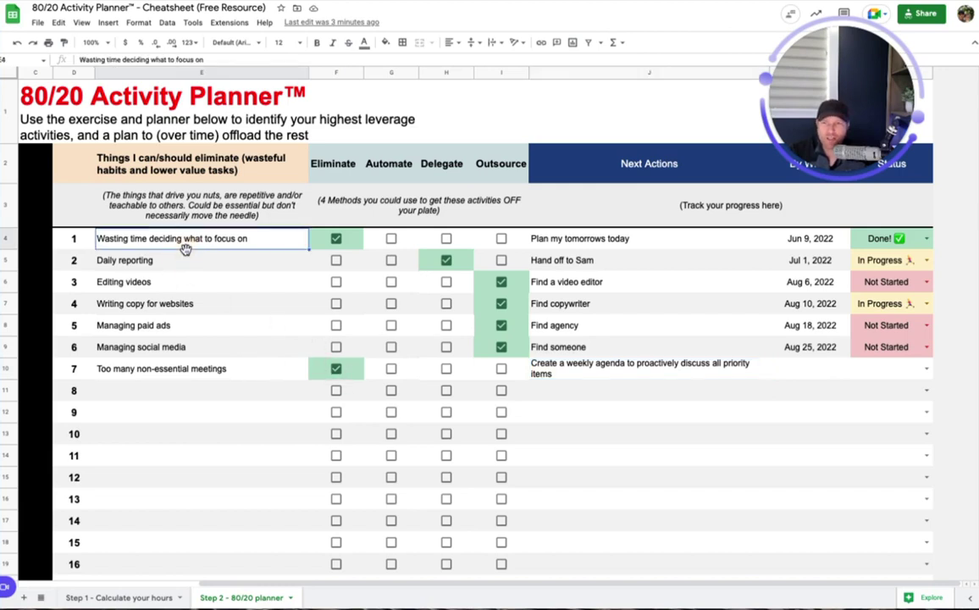
left_click(184, 257)
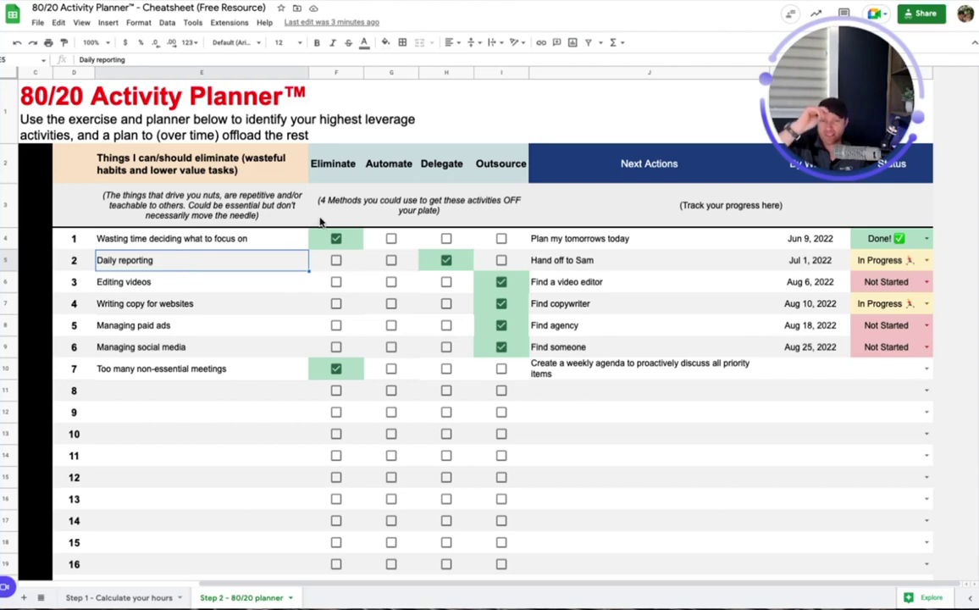
left_click(563, 263)
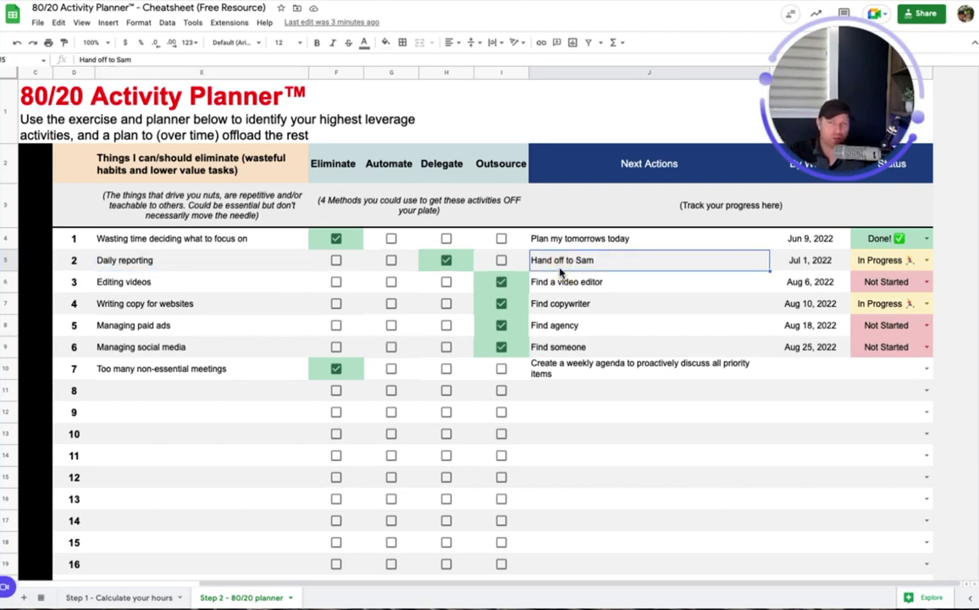
left_click(195, 284)
left_click(194, 307)
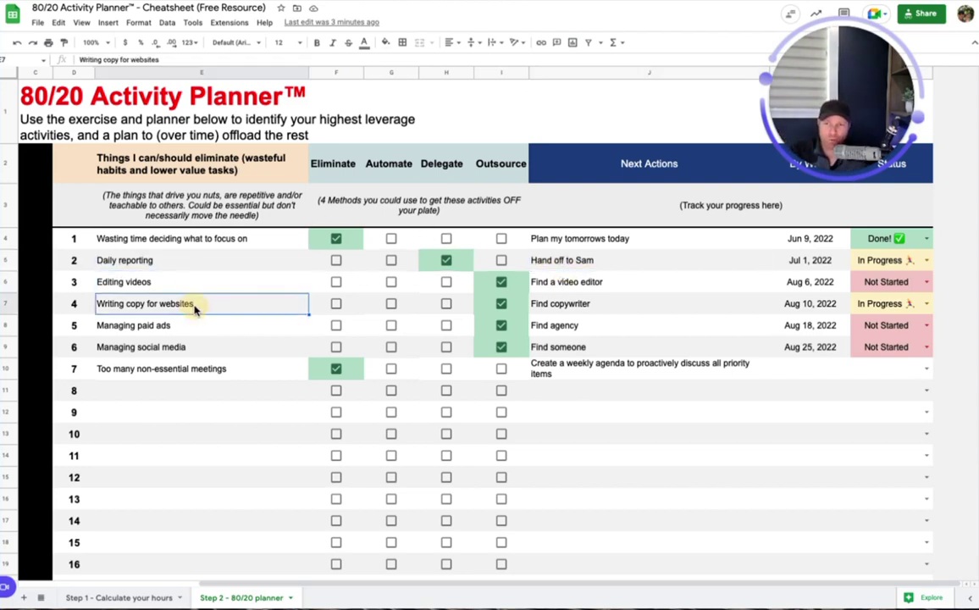
left_click(203, 323)
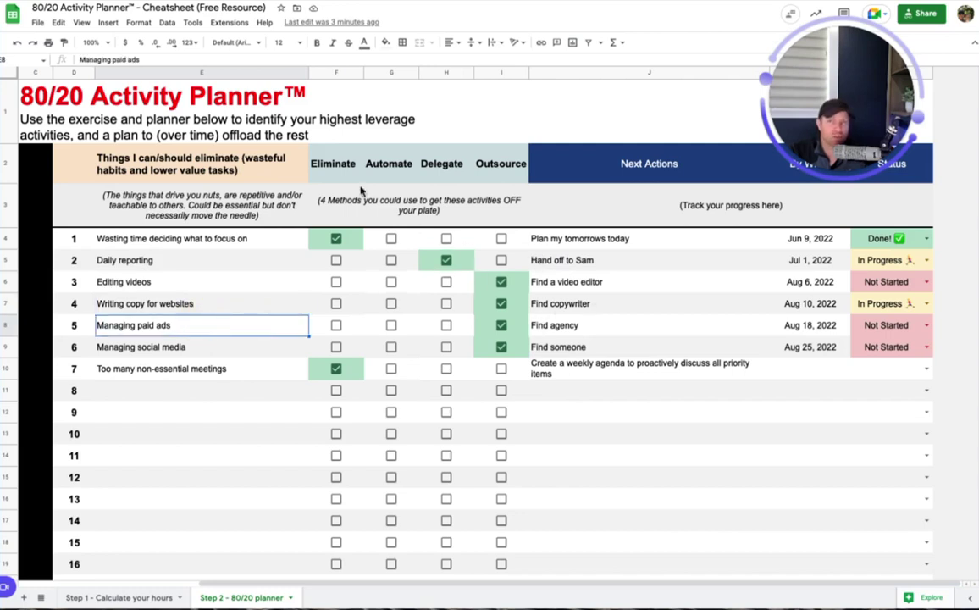
left_click_drag(326, 161, 468, 197)
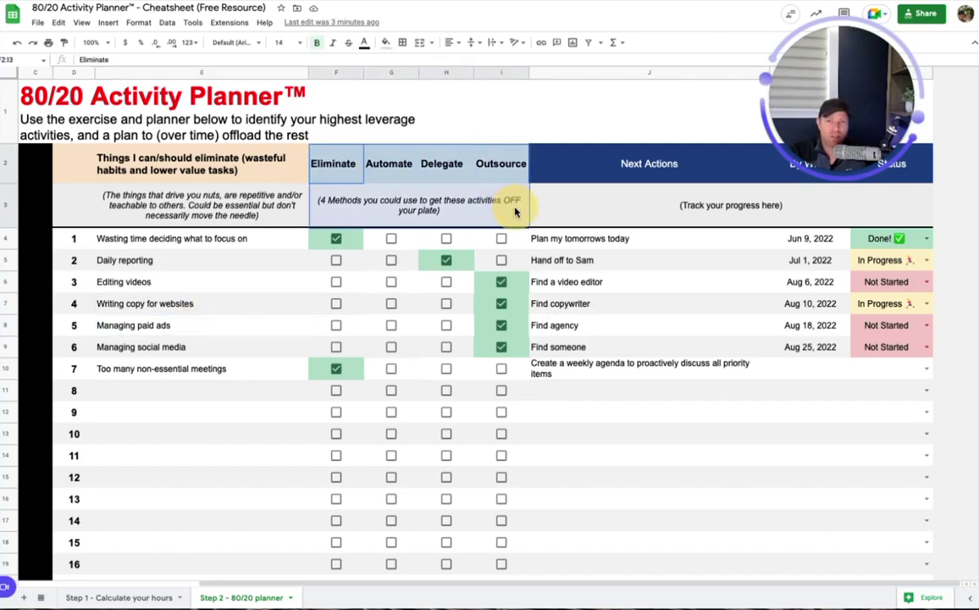
Step: Check the weekly work hours on the Step 1 sheet, and review the filled planner rows on the Step 2 sheet
left_click(123, 597)
left_click(169, 247)
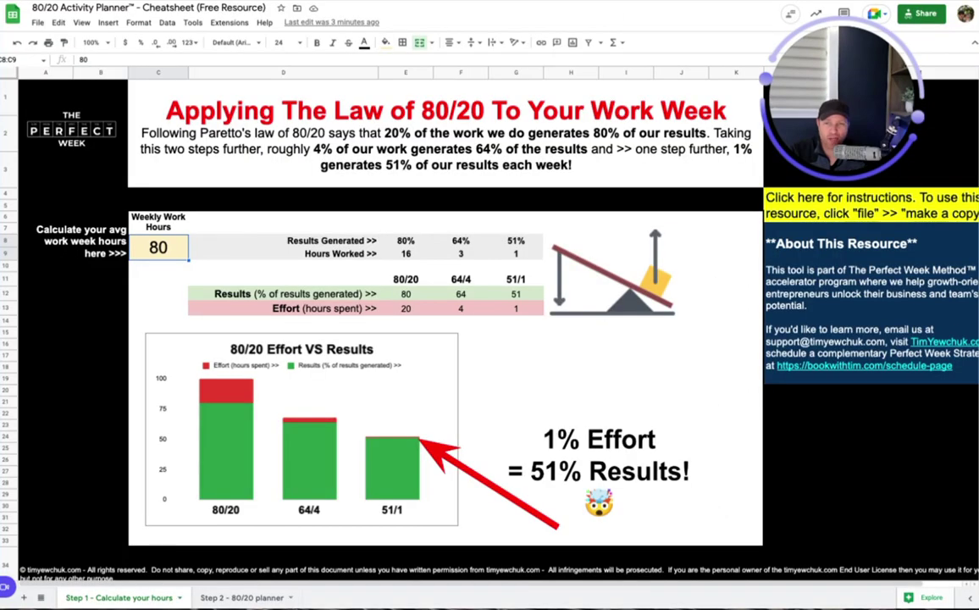
left_click(246, 597)
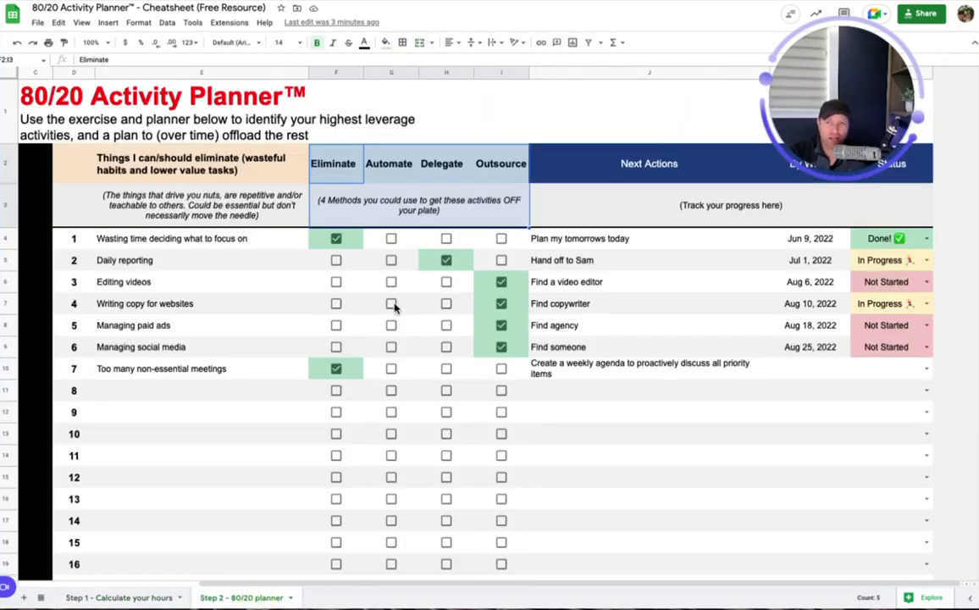
left_click_drag(169, 238, 580, 385)
left_click(603, 461)
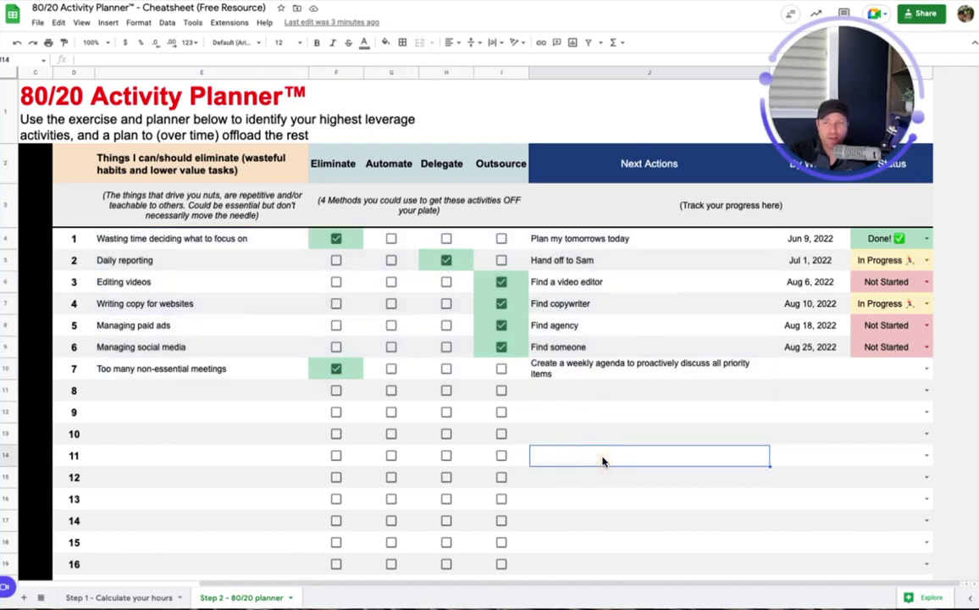
Step: Look over the high-value activities, the tasks to eliminate, their offloading methods and the next actions
scroll(603, 461, "left", 5)
left_click_drag(175, 244, 165, 491)
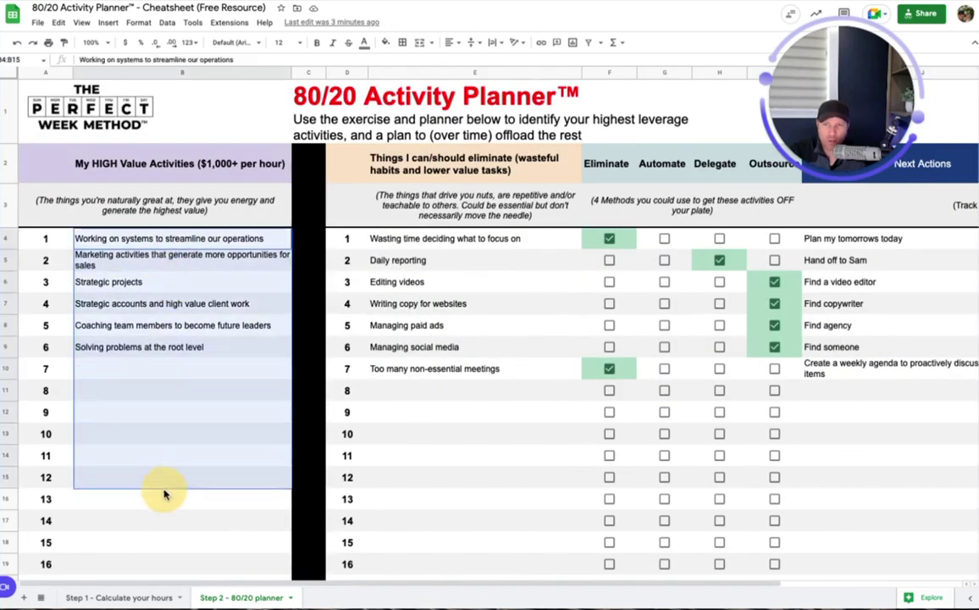
left_click_drag(466, 238, 466, 498)
scroll(463, 499, "right", 5)
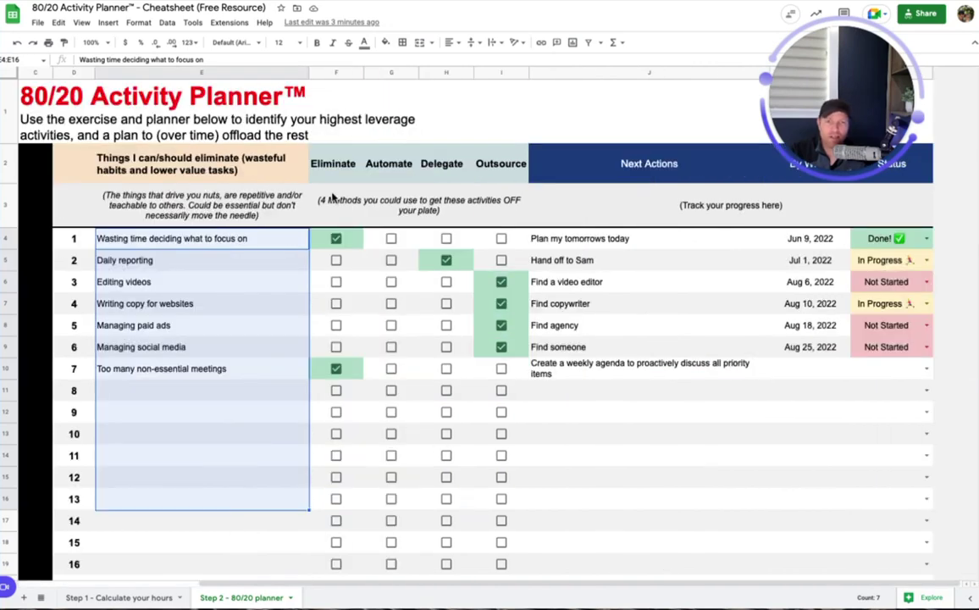
left_click(330, 155)
left_click_drag(330, 155, 475, 457)
left_click_drag(618, 245, 622, 479)
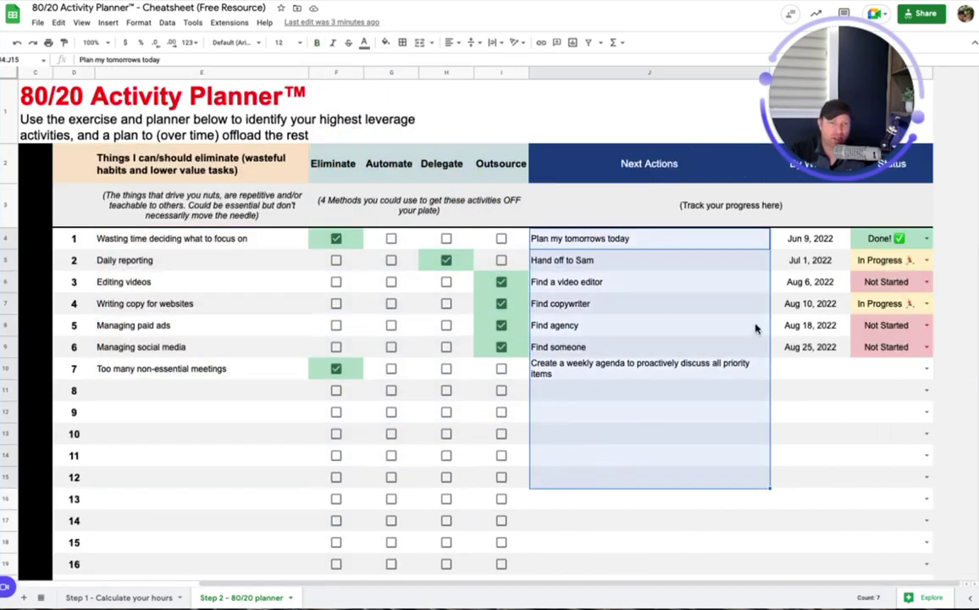
Step: Set the due date for the weekly agenda action on non-essential meetings to Jun 10, 2022, and check its status options
double_click(806, 370)
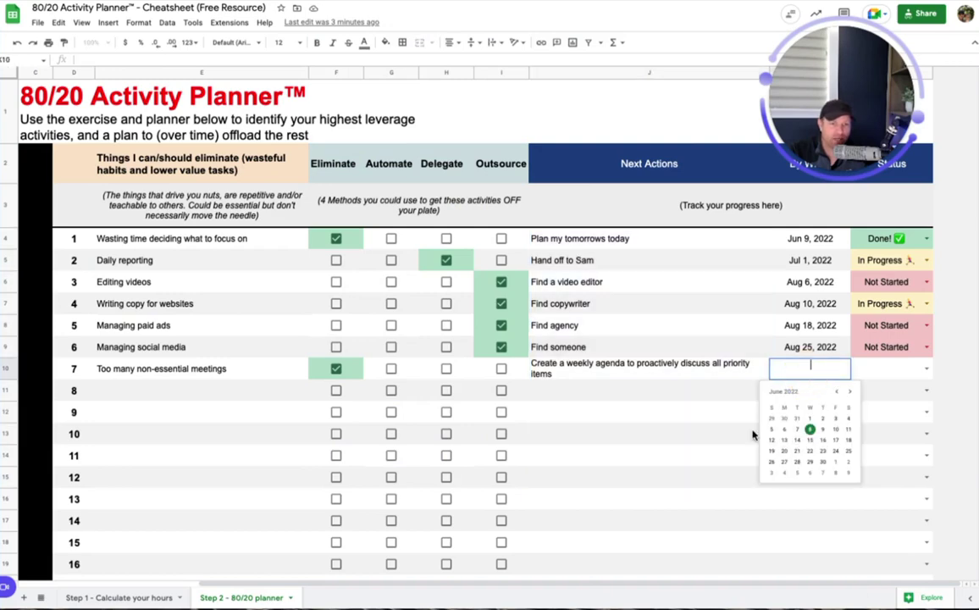
left_click(828, 429)
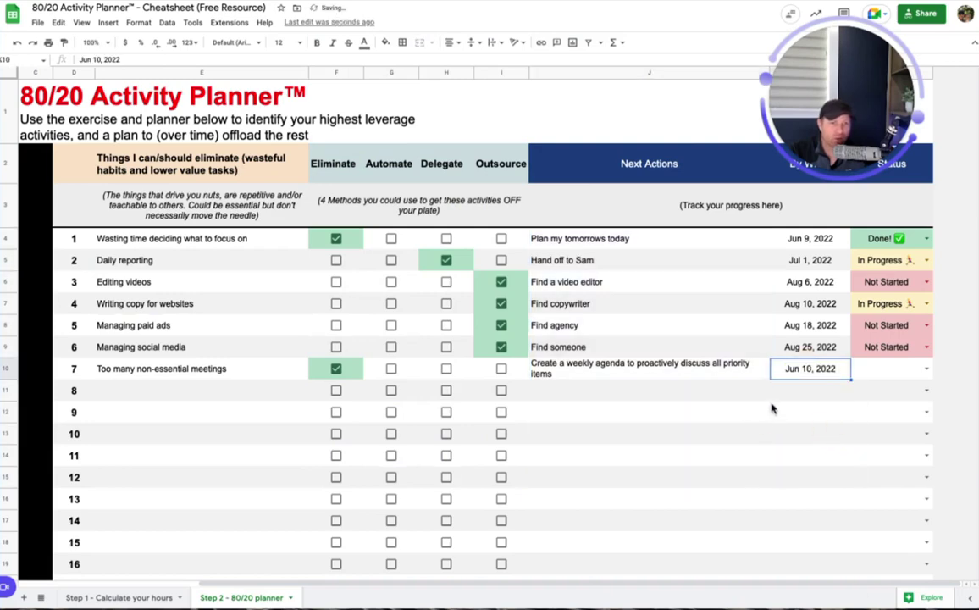
left_click(928, 371)
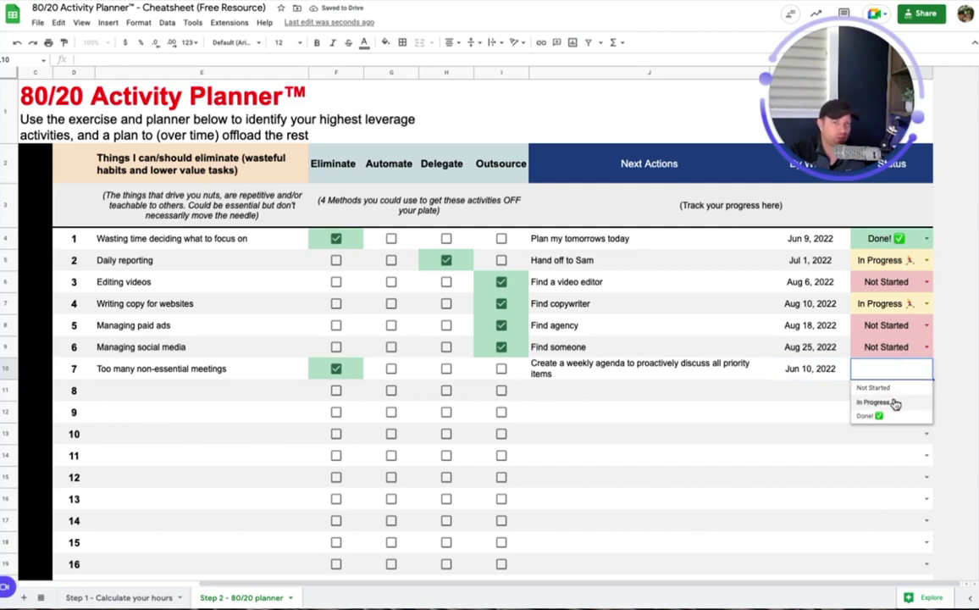
left_click(664, 440)
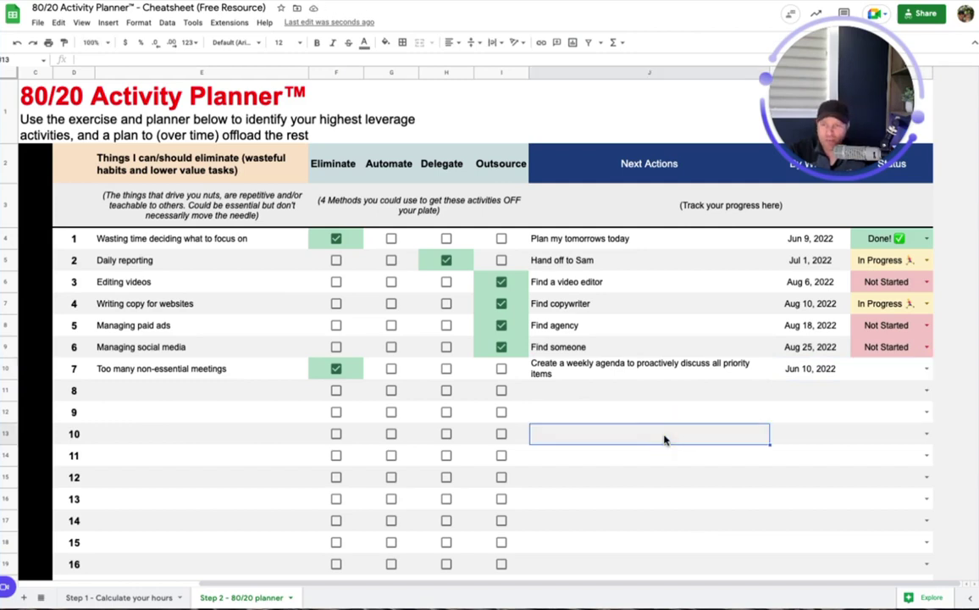
left_click(127, 597)
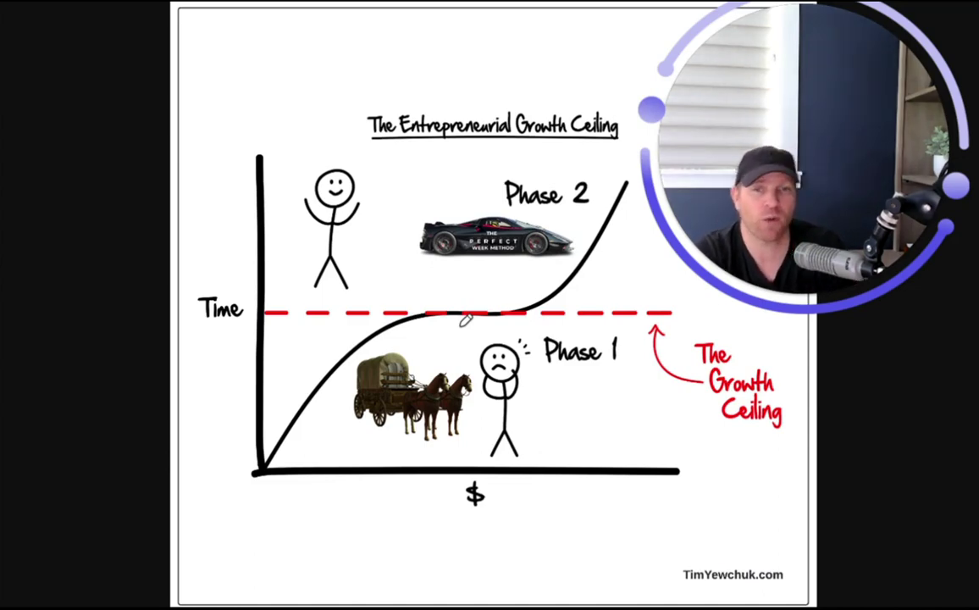
Step: On the growth ceiling drawing, circle the sad Phase 1 figure in blue and draw an arrow up across the dashed line toward Phase 2
mouse_move(522, 340)
left_mouse_down()
mouse_move(476, 349)
mouse_move(471, 416)
mouse_move(522, 428)
mouse_move(538, 348)
left_mouse_up()
mouse_move(468, 328)
left_mouse_down()
mouse_move(405, 259)
mouse_move(402, 222)
mouse_move(426, 218)
left_mouse_up()
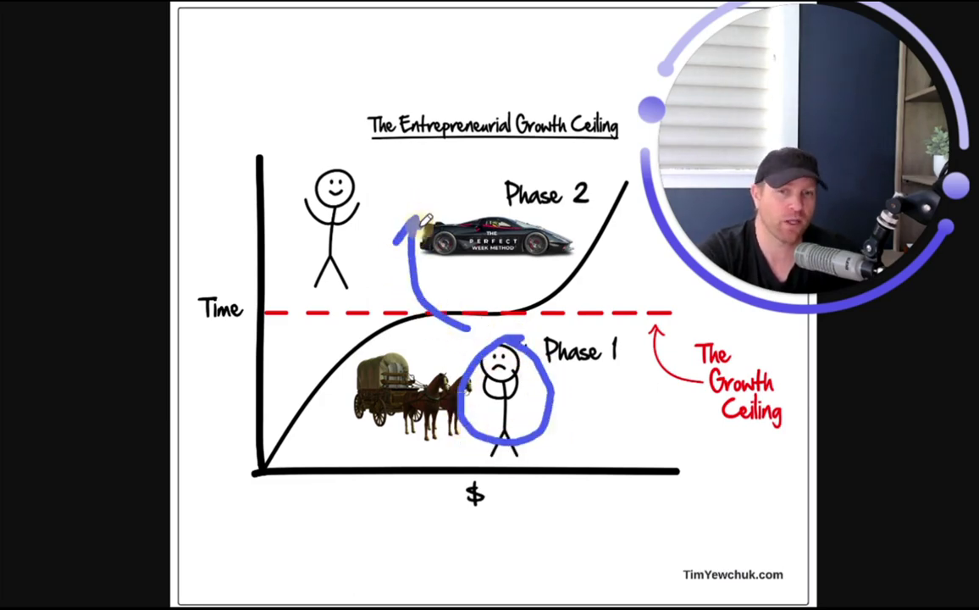